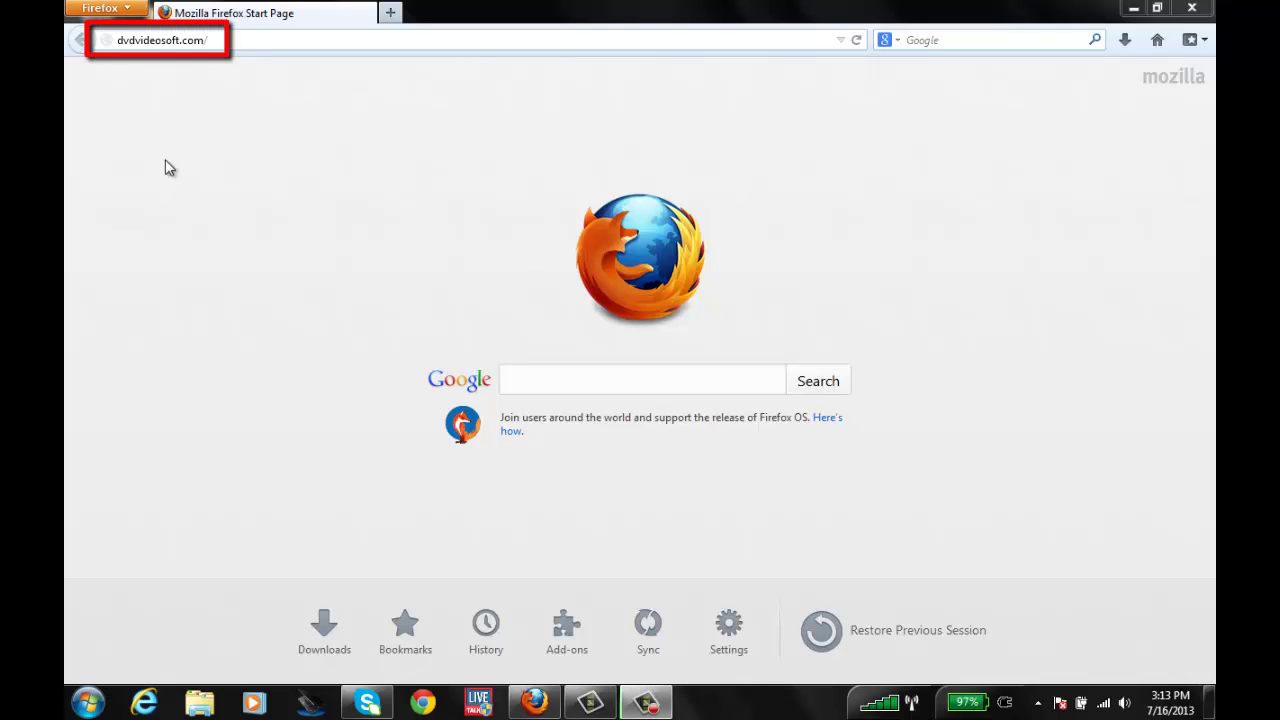
Load dvdvideosoft.com and go to the Free Audio Converter download page.
click(200, 40)
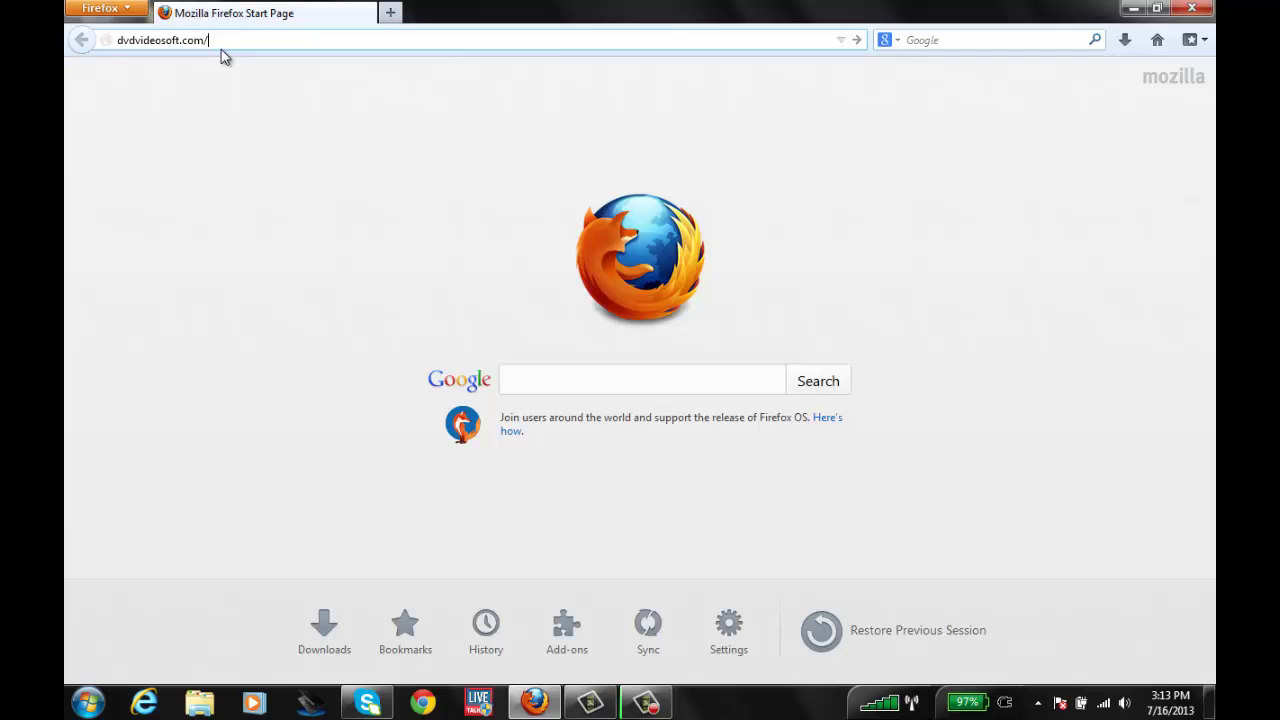
key(Return)
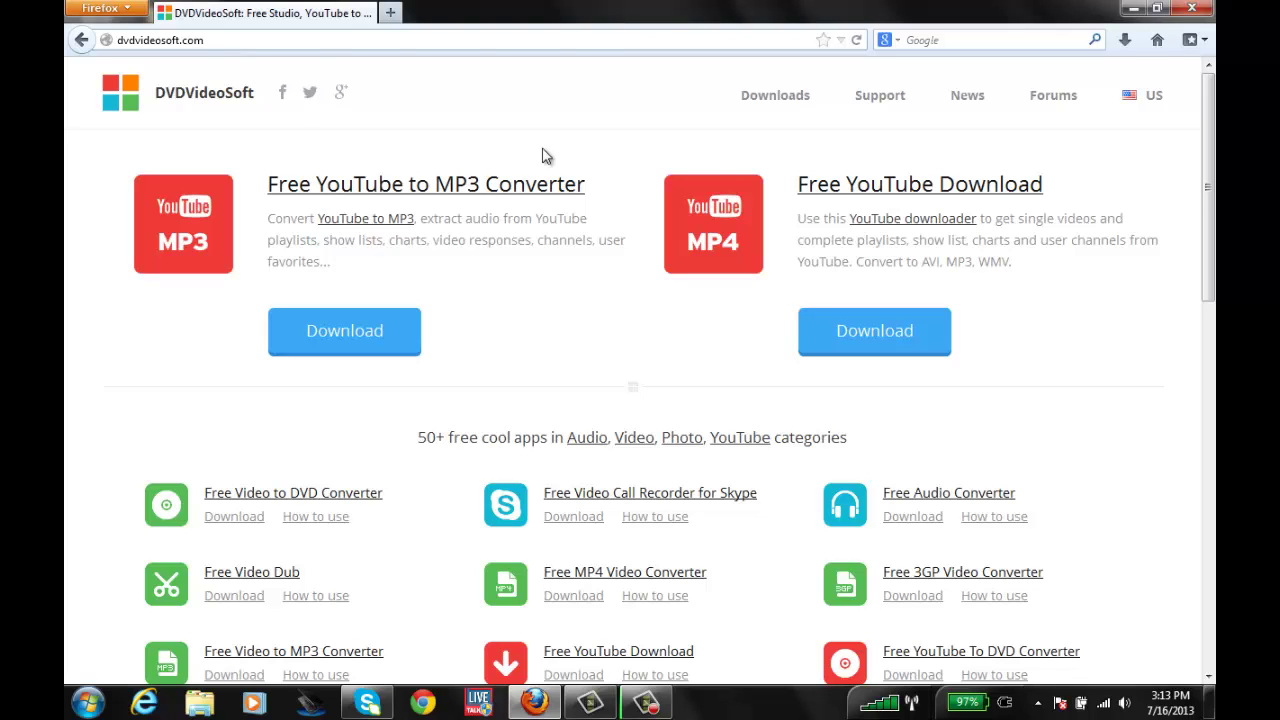
drag(1210, 168, 1210, 310)
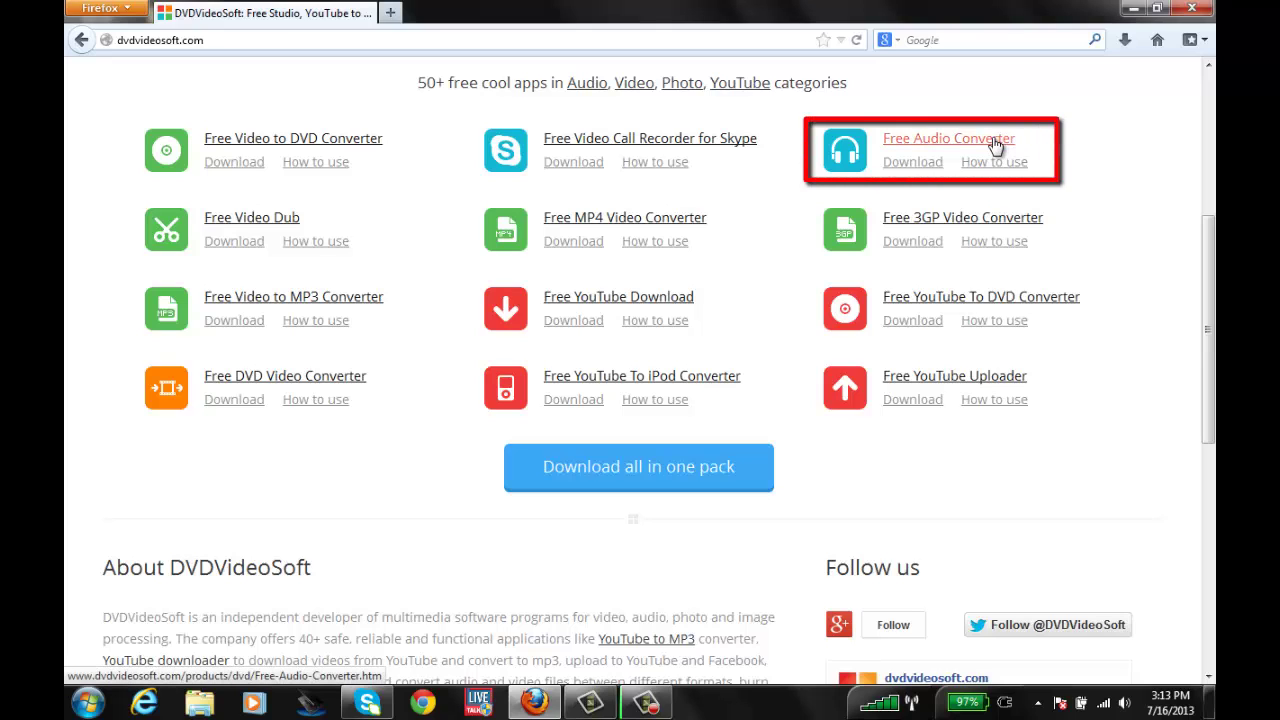
click(957, 147)
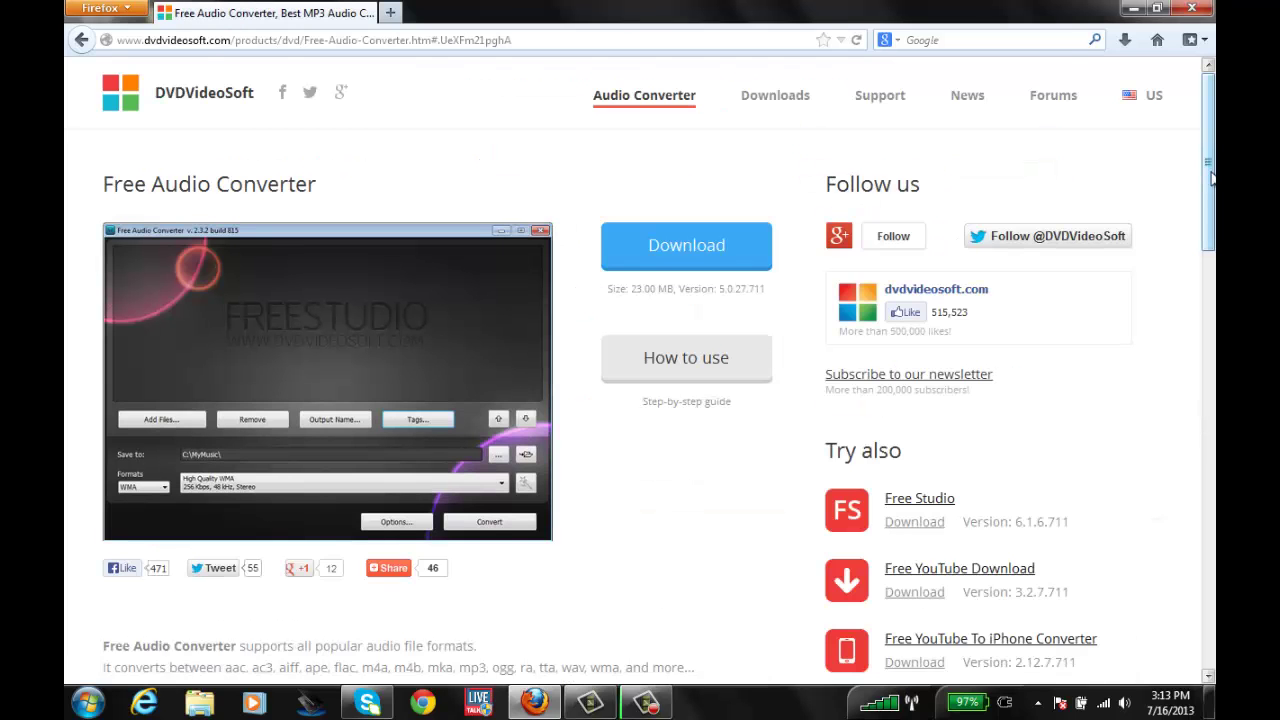
scroll(1210, 203, down, 1)
scroll(1210, 203, down, 1)
Start the Free Audio Converter download and save FreeAudioConverter.exe to disk.
click(709, 160)
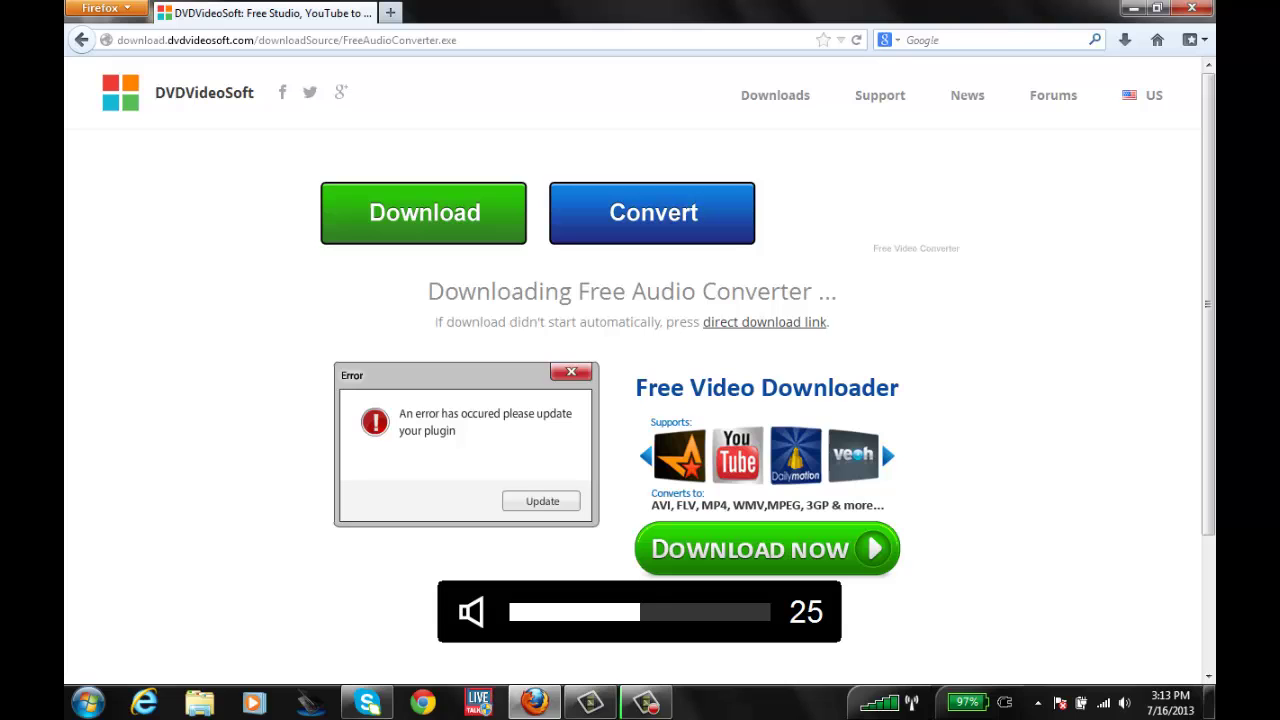
drag(1213, 258, 1214, 305)
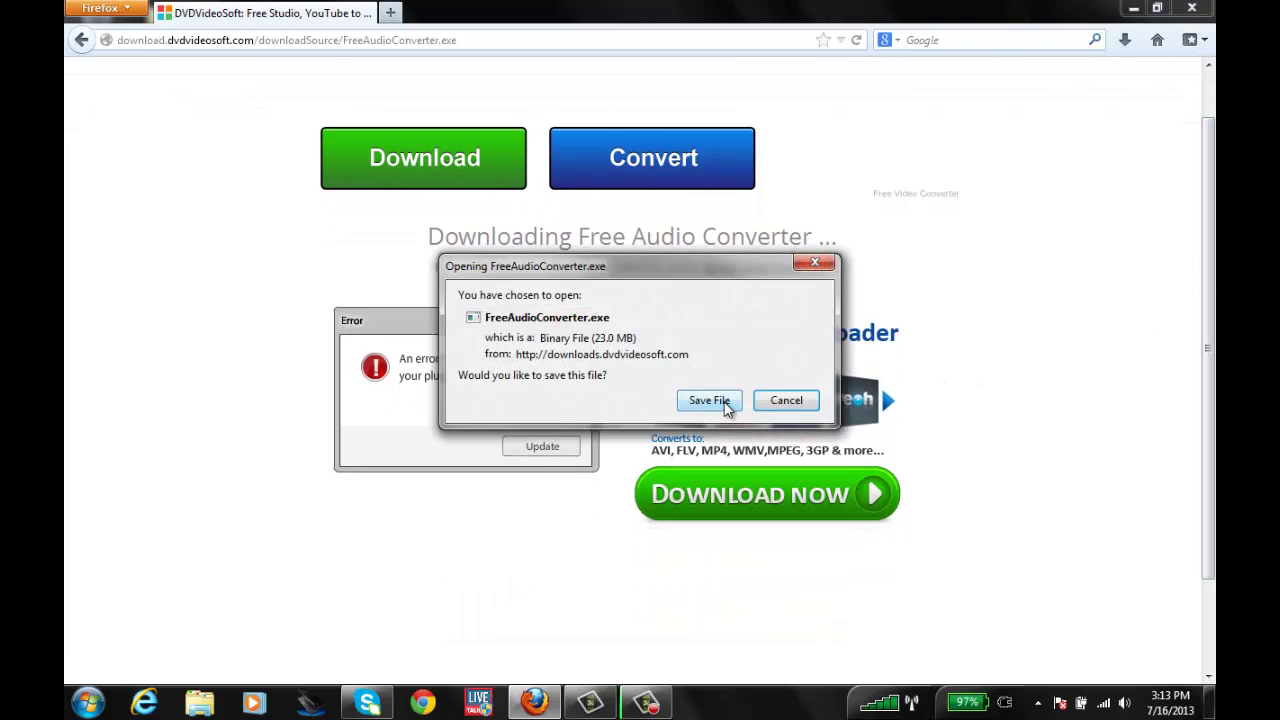
click(727, 403)
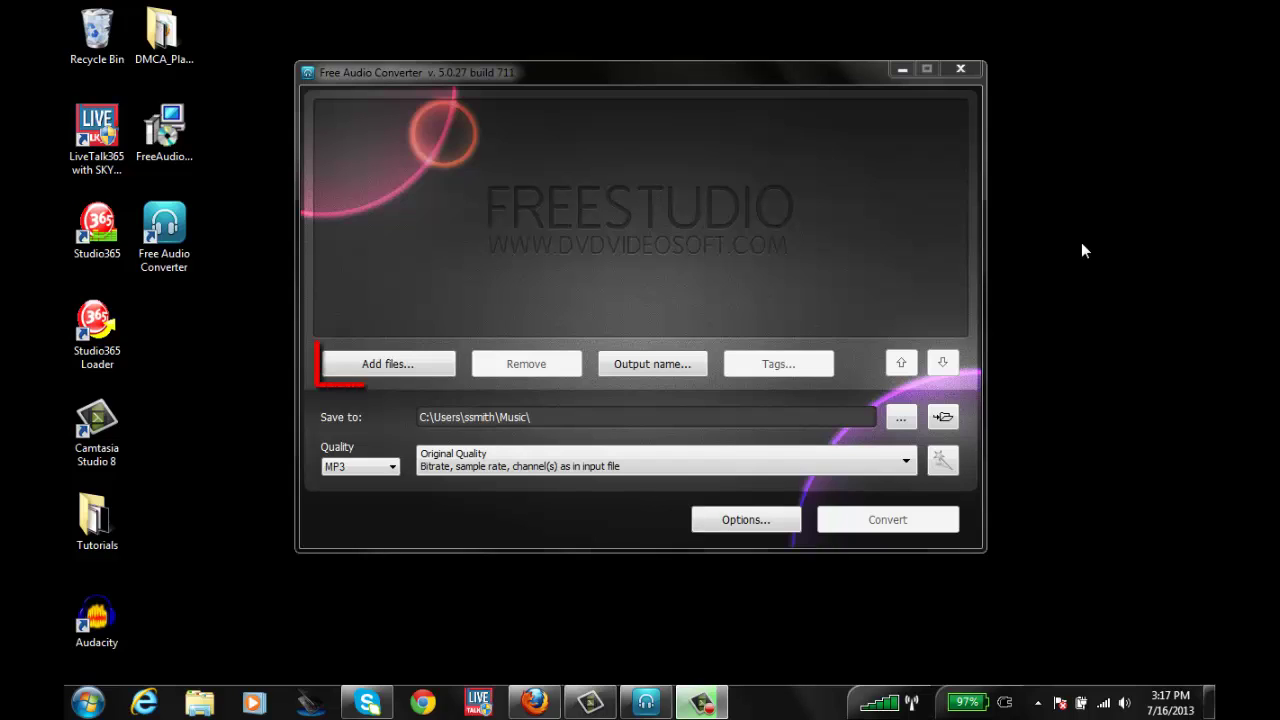
Add 'tBS - Dom (wav).wav' from the Music > wav folder to the file list.
click(414, 369)
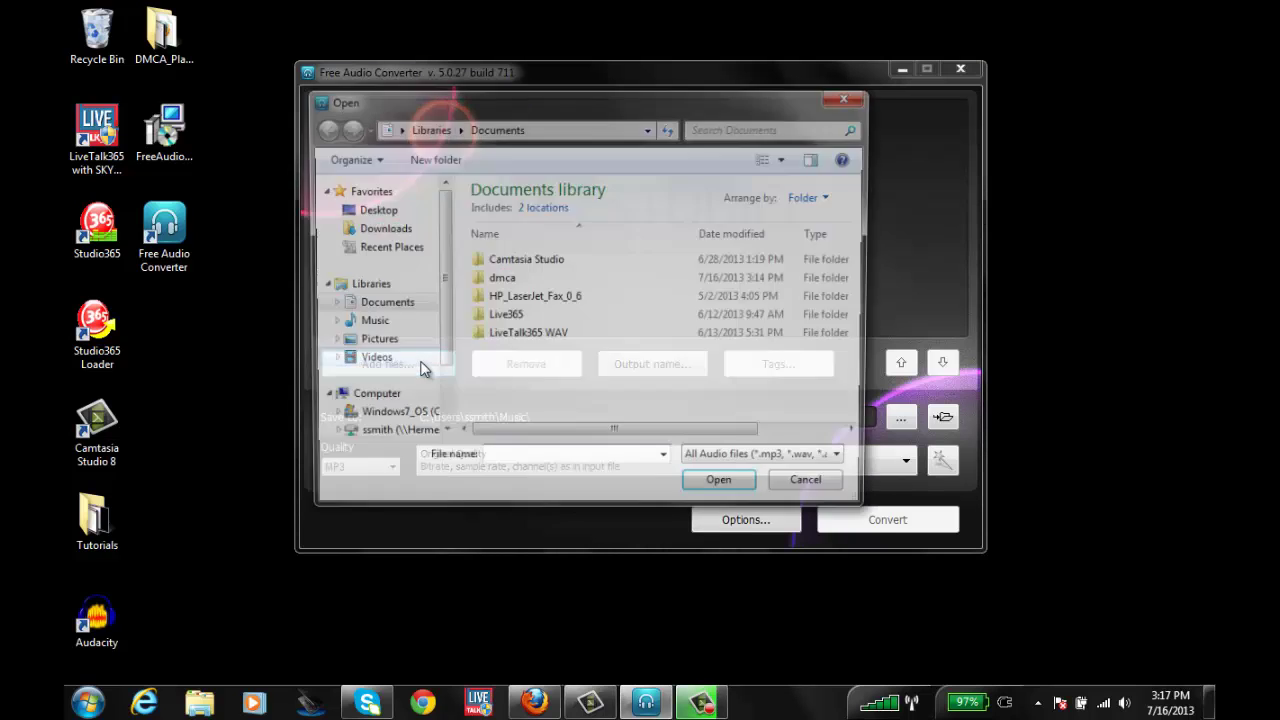
click(368, 323)
drag(863, 310, 863, 320)
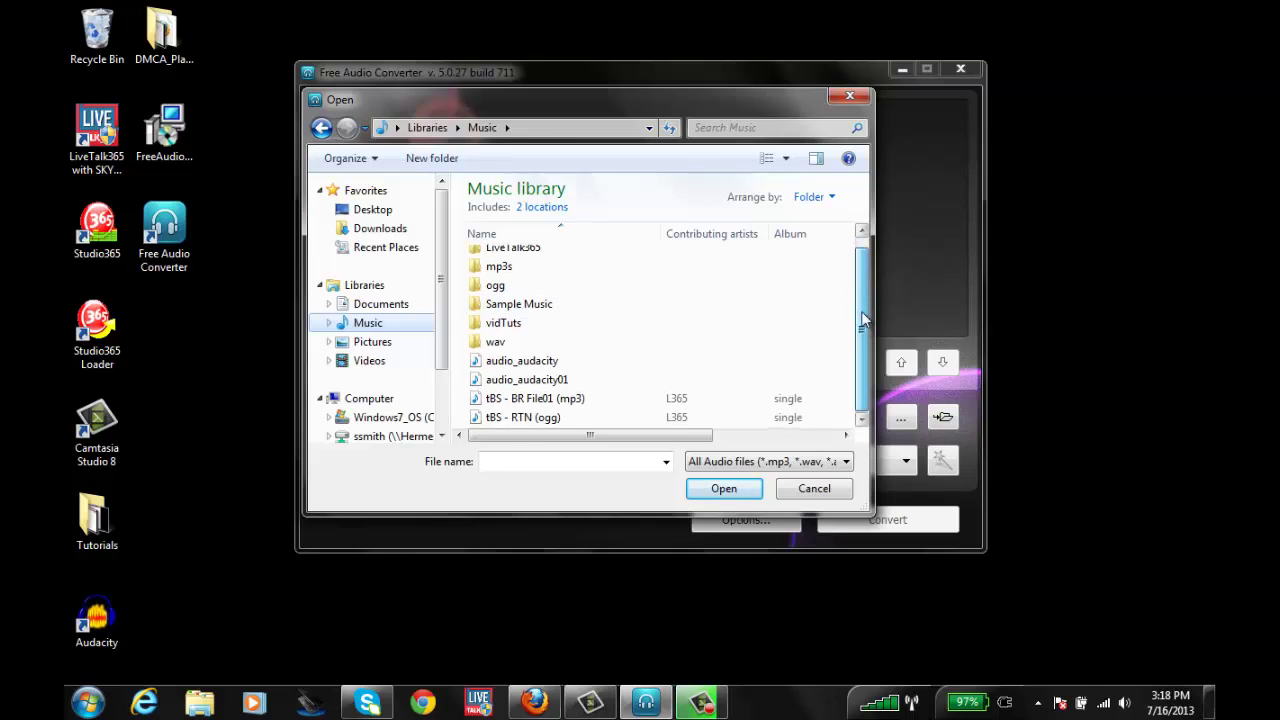
double_click(496, 343)
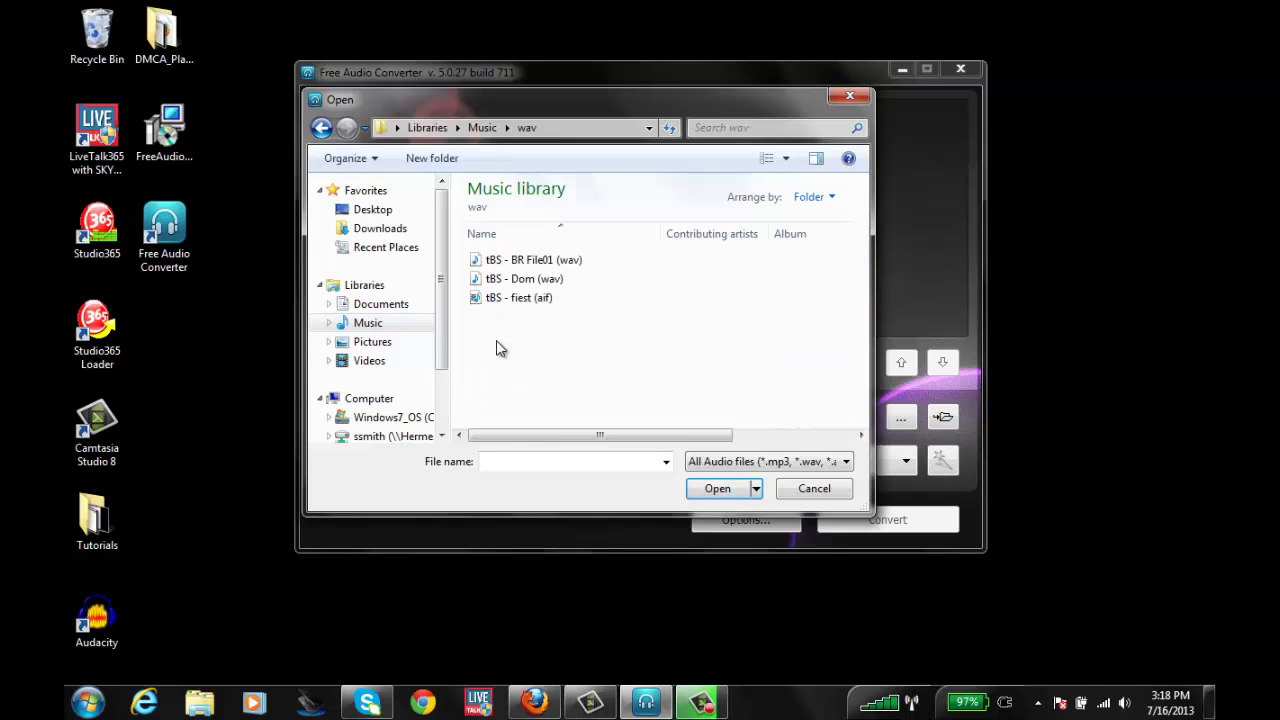
double_click(545, 285)
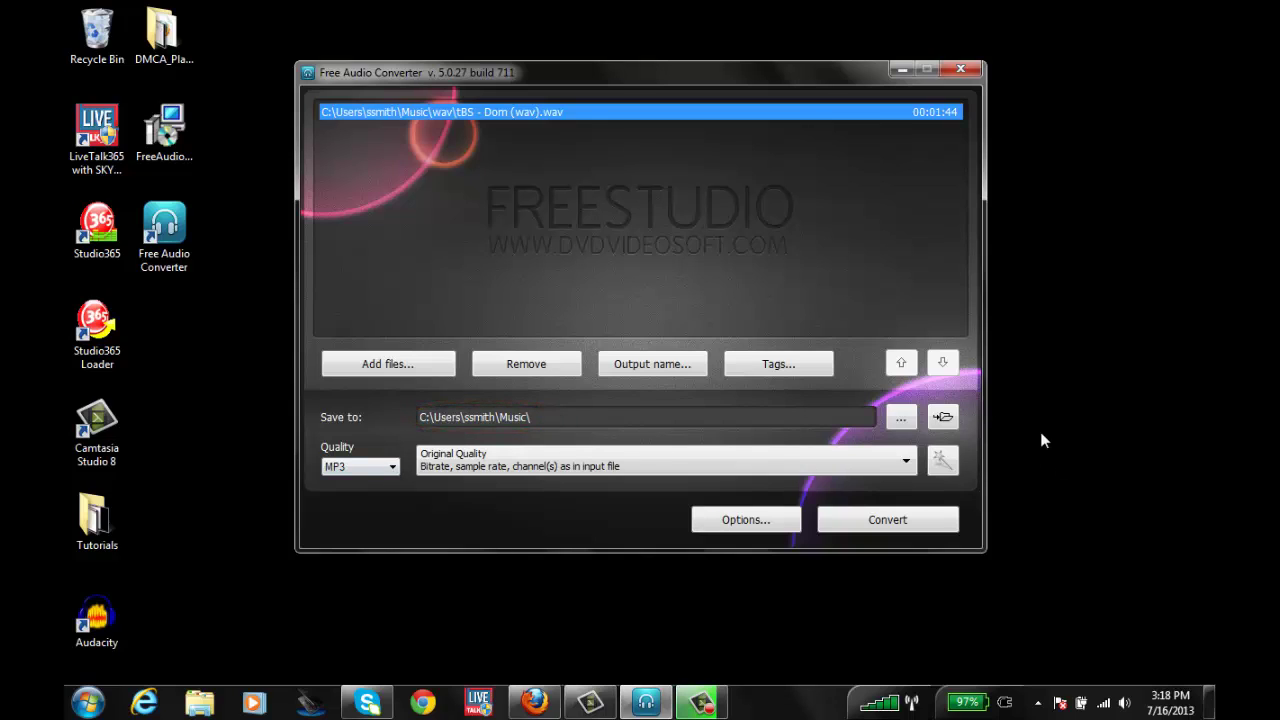
Confirm MP3 as the output format and display the MP3 quality preset list.
click(945, 420)
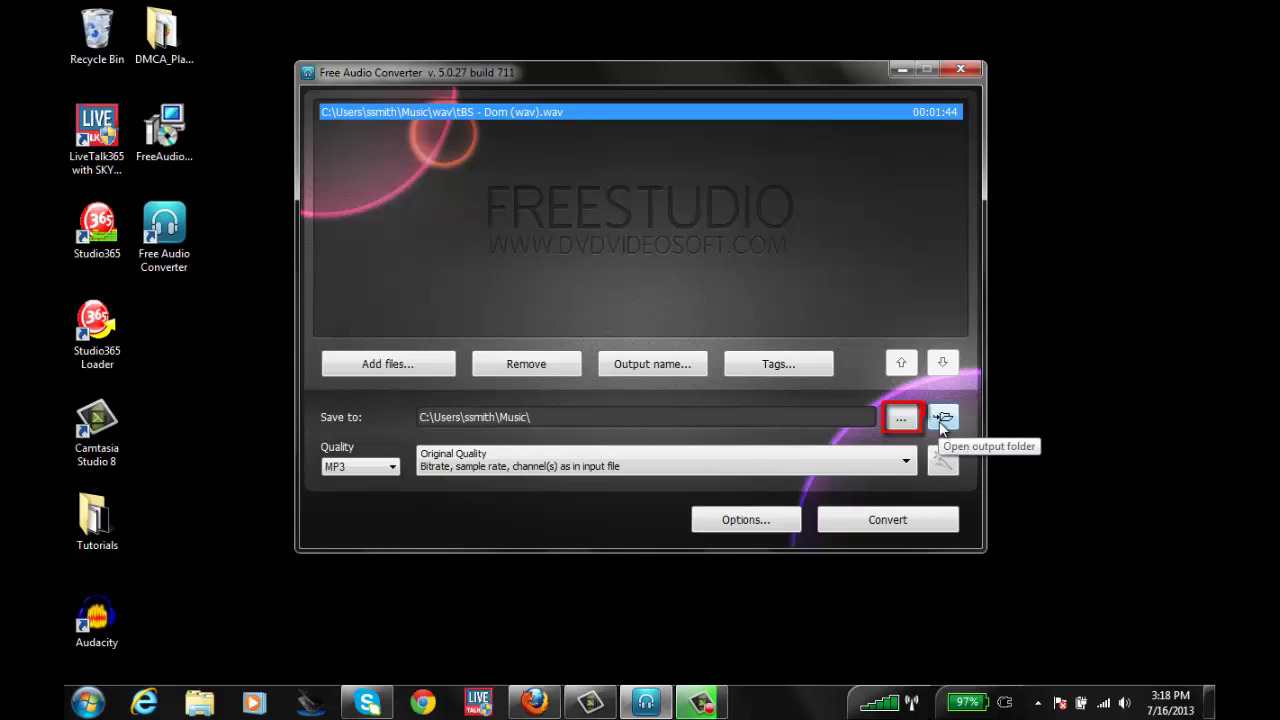
click(393, 467)
click(393, 470)
click(394, 472)
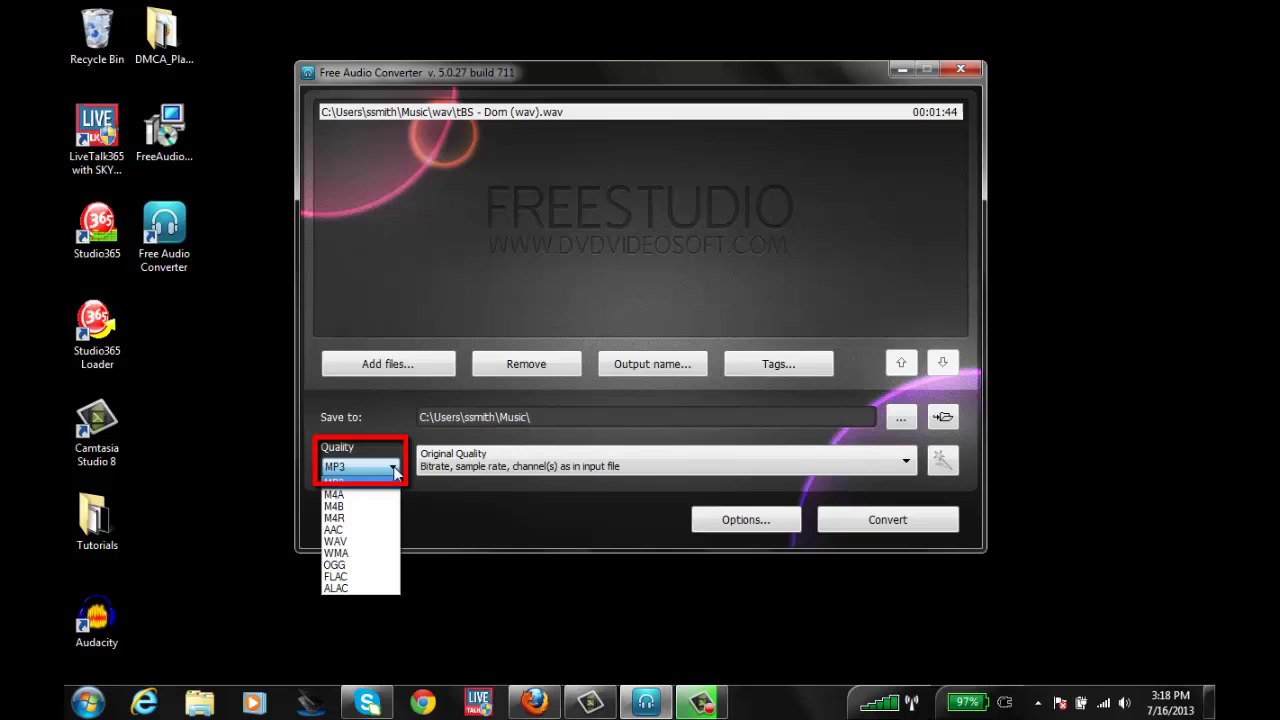
click(395, 473)
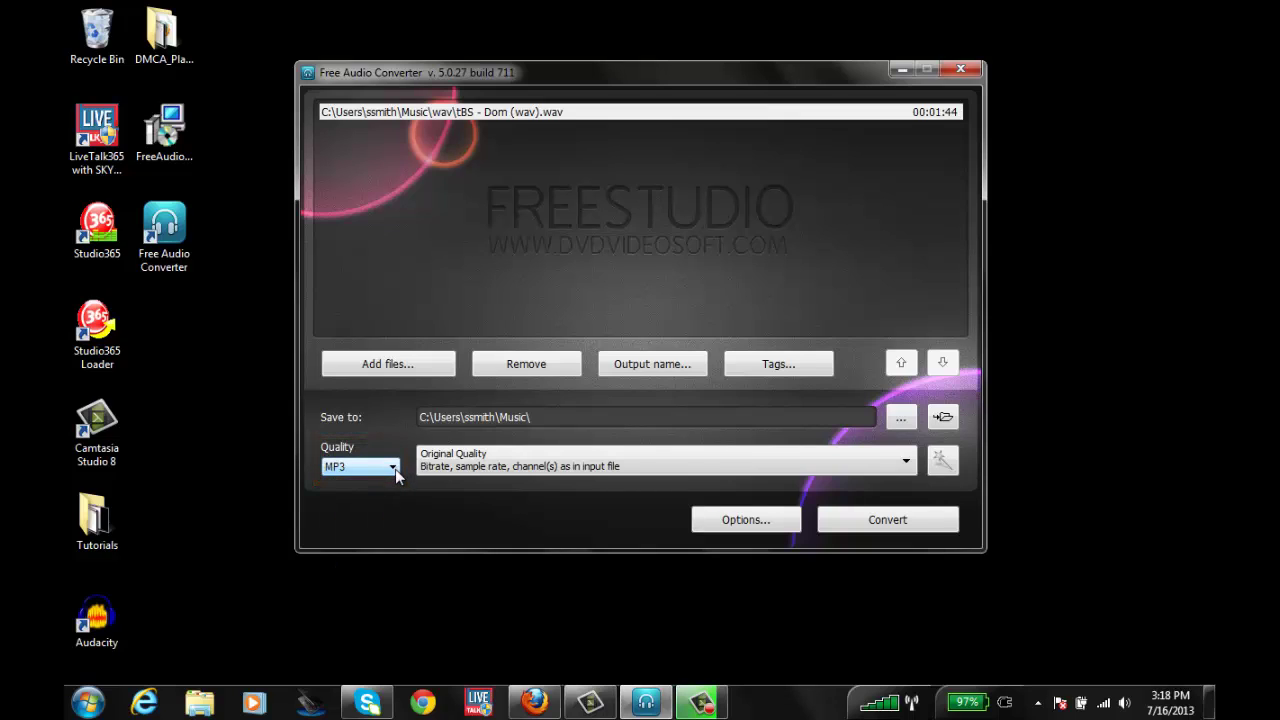
click(906, 461)
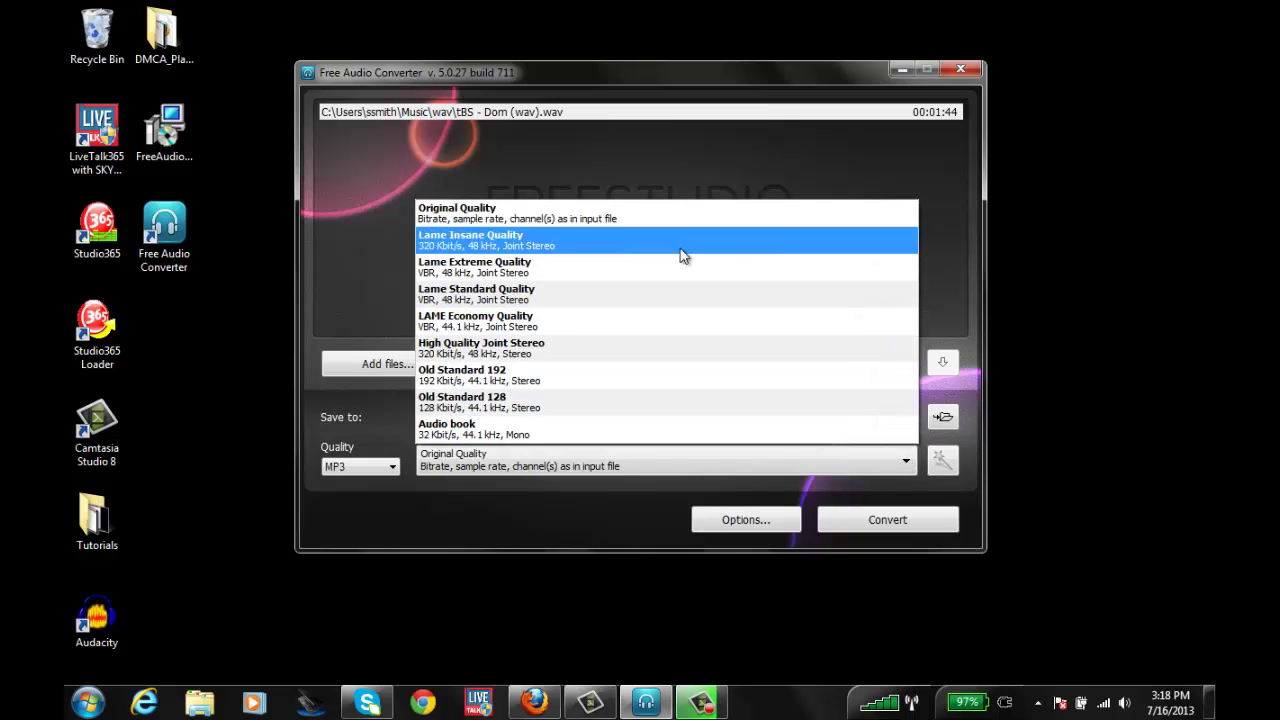
Pick the Old Standard 128 preset, run the MP3 conversion, and close the completion report.
click(625, 397)
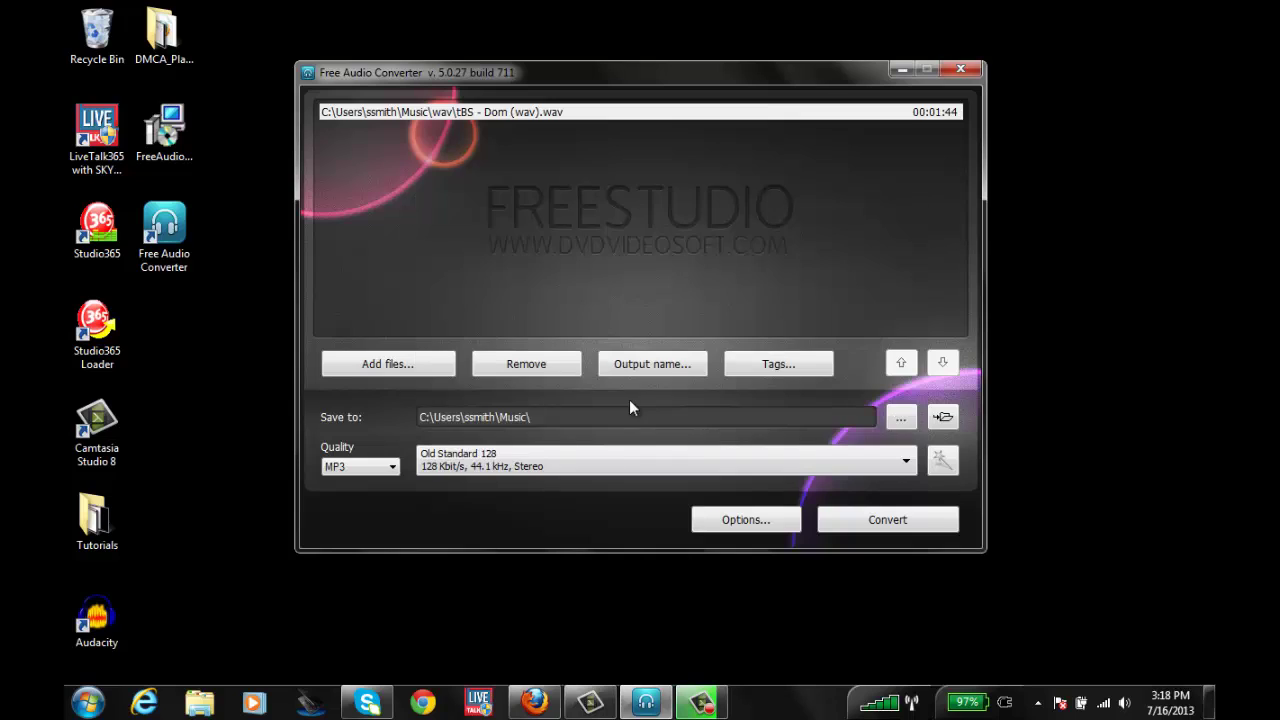
click(868, 530)
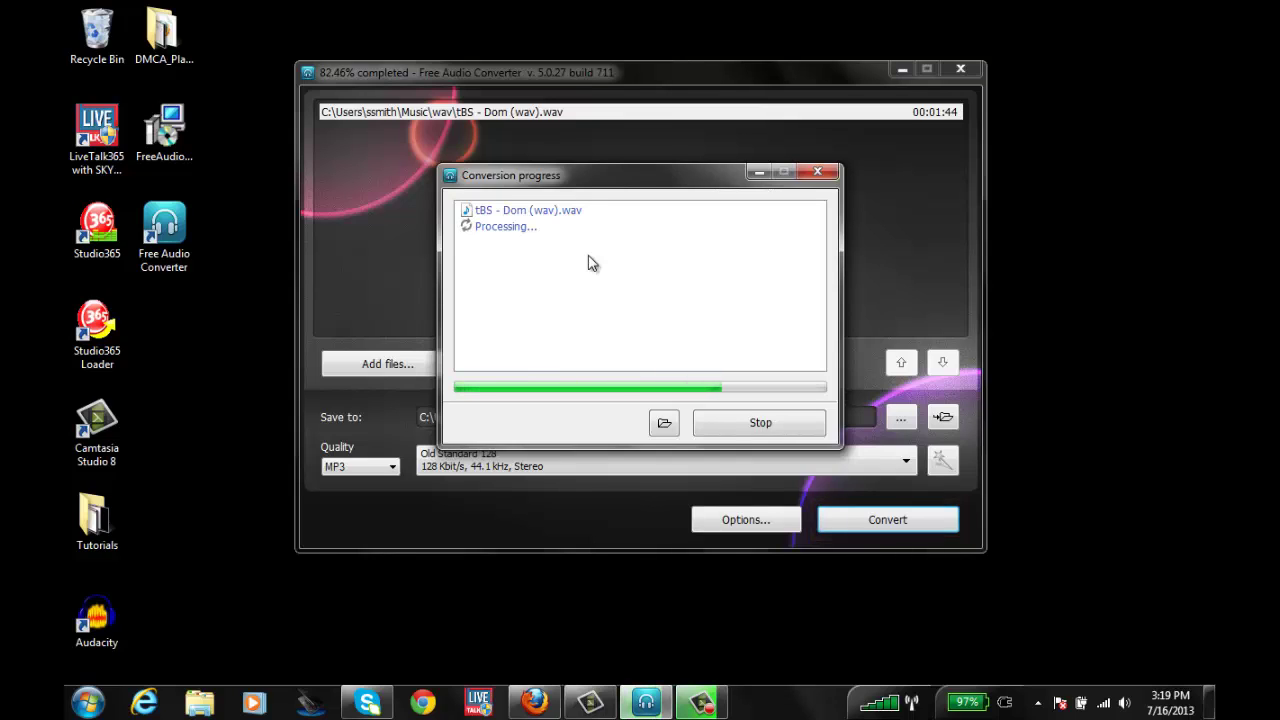
key(XF86AudioLowerVolume)
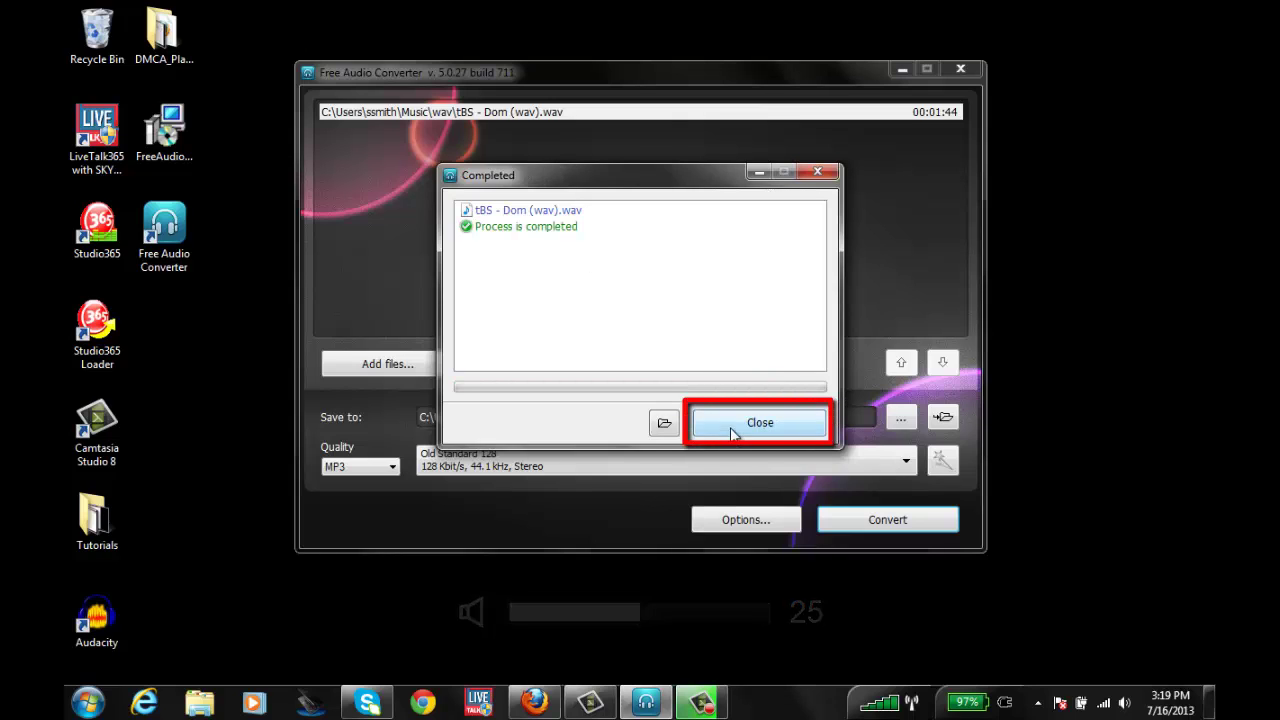
click(731, 428)
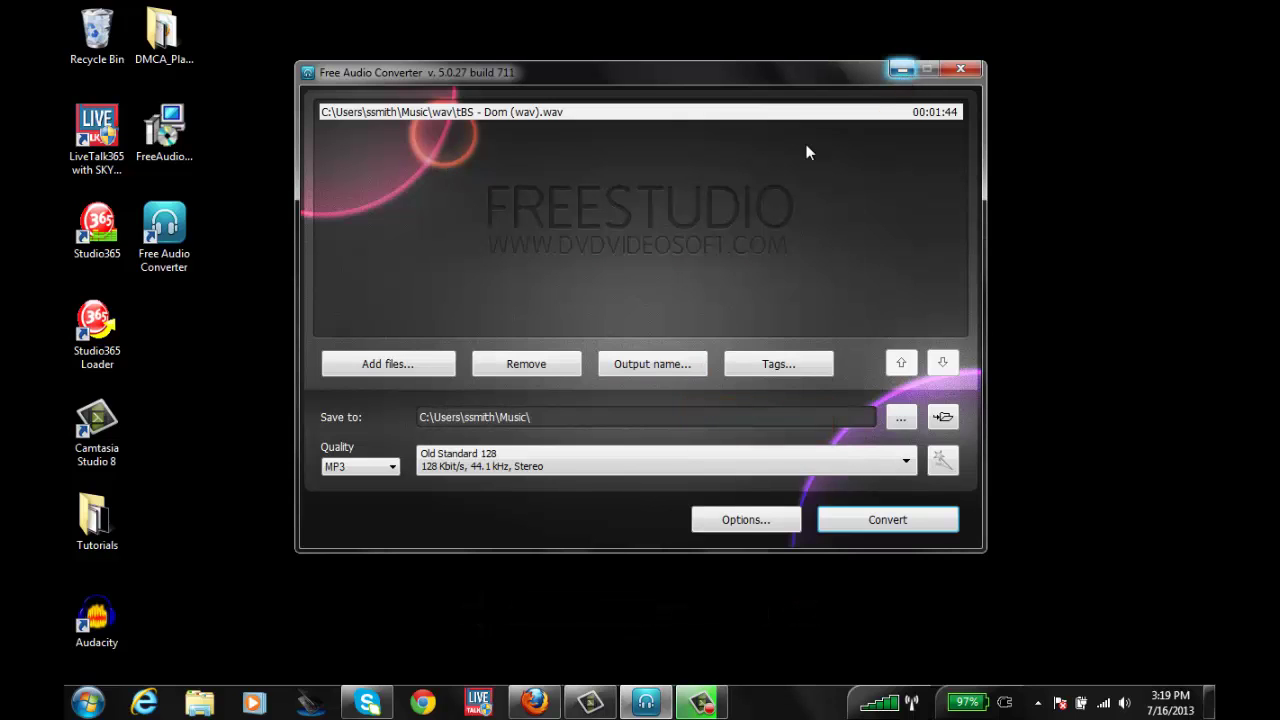
click(672, 632)
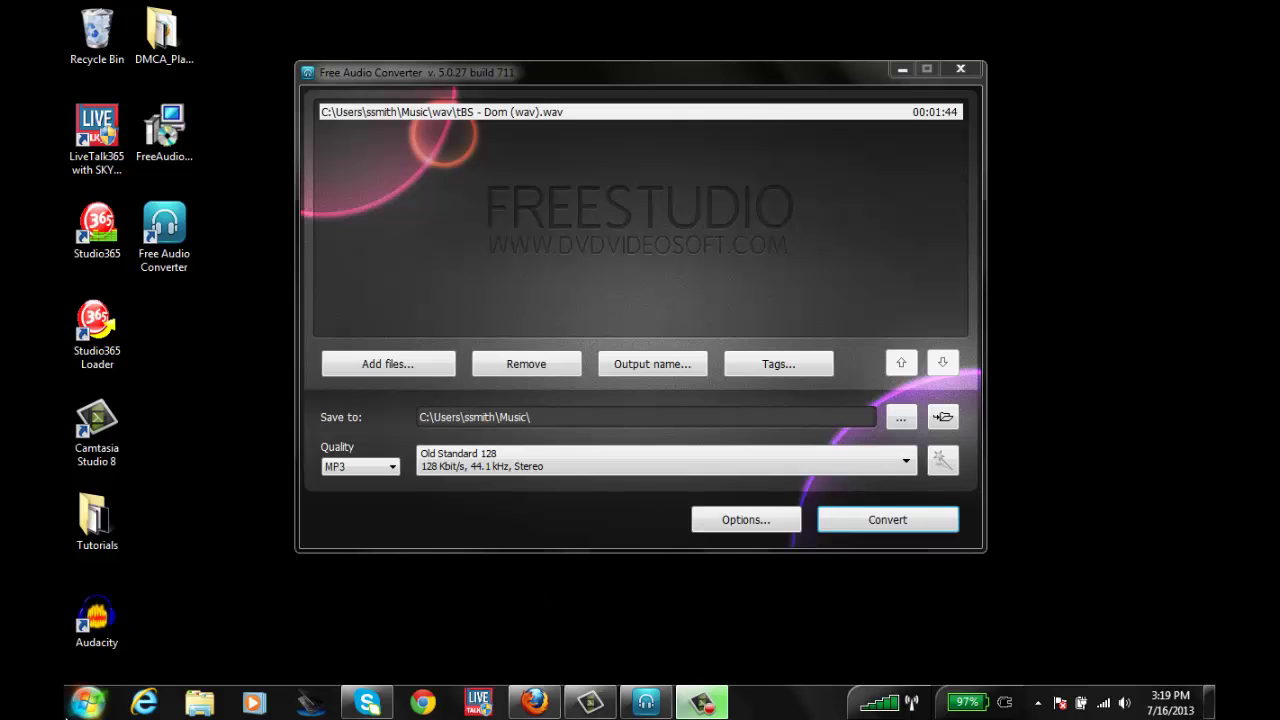
Open the Properties of 'tBS - Dom (wav)' in the Music library.
click(88, 702)
click(352, 407)
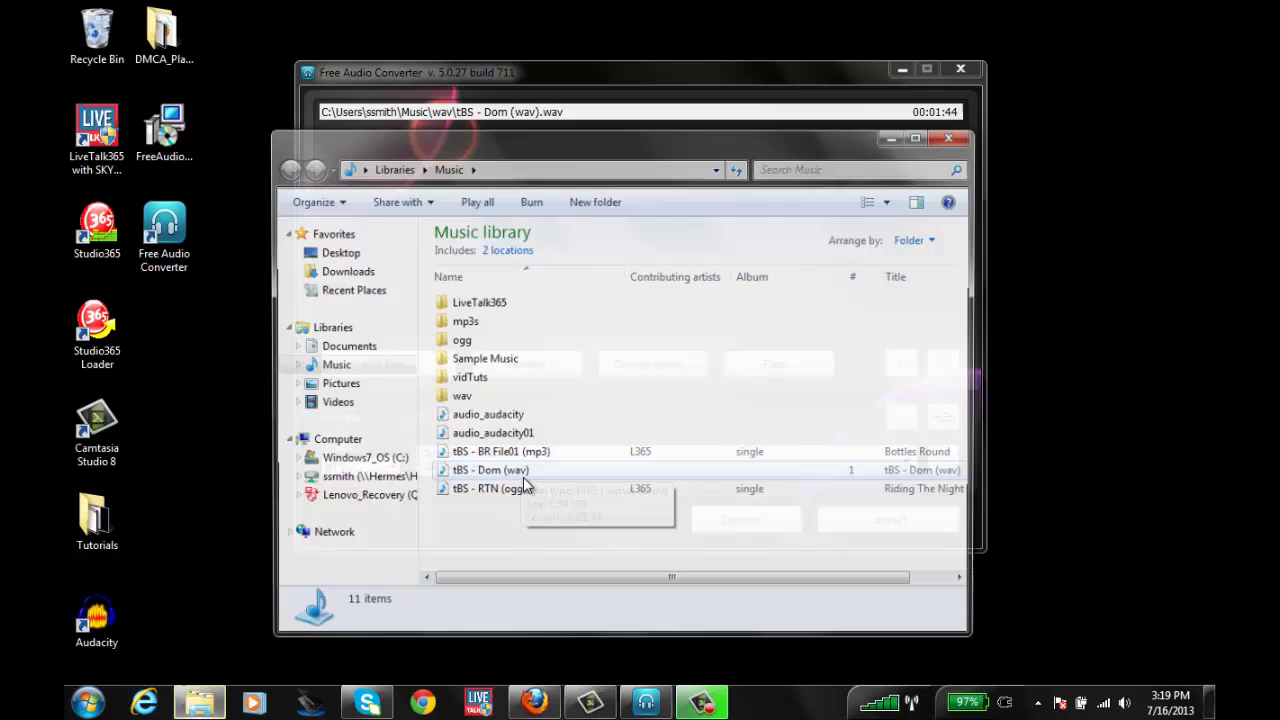
click(514, 477)
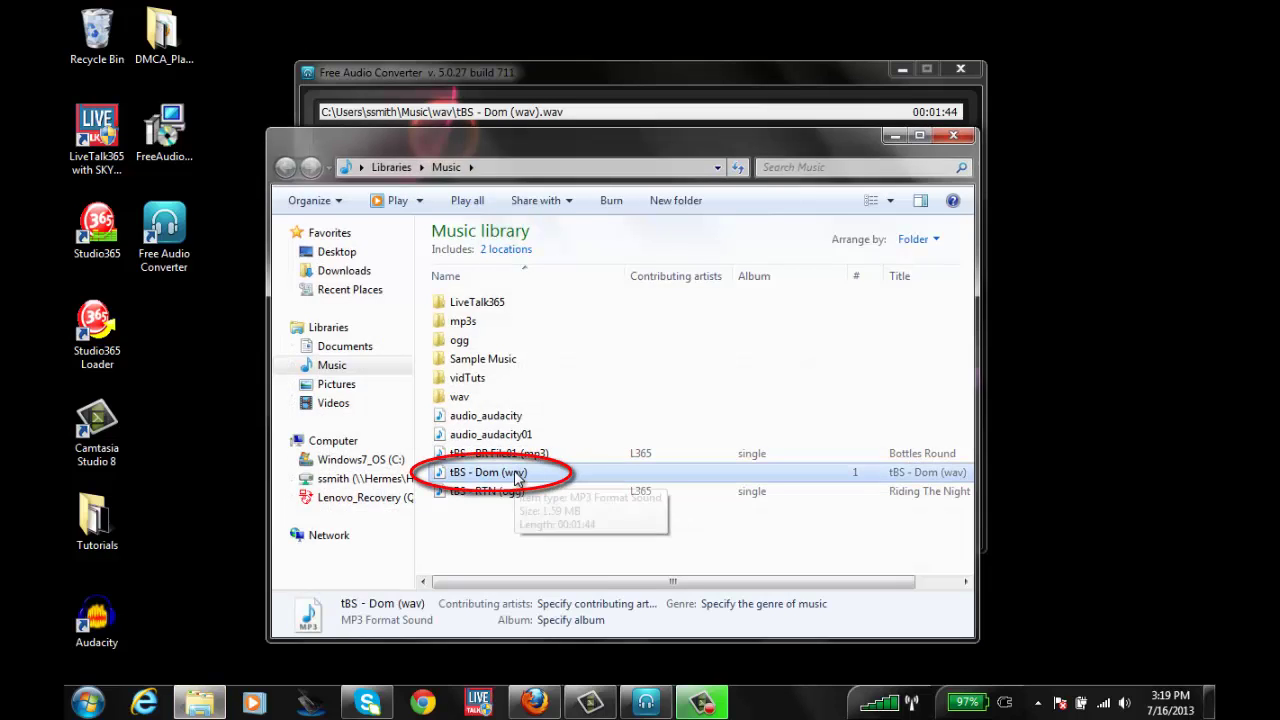
right_click(516, 470)
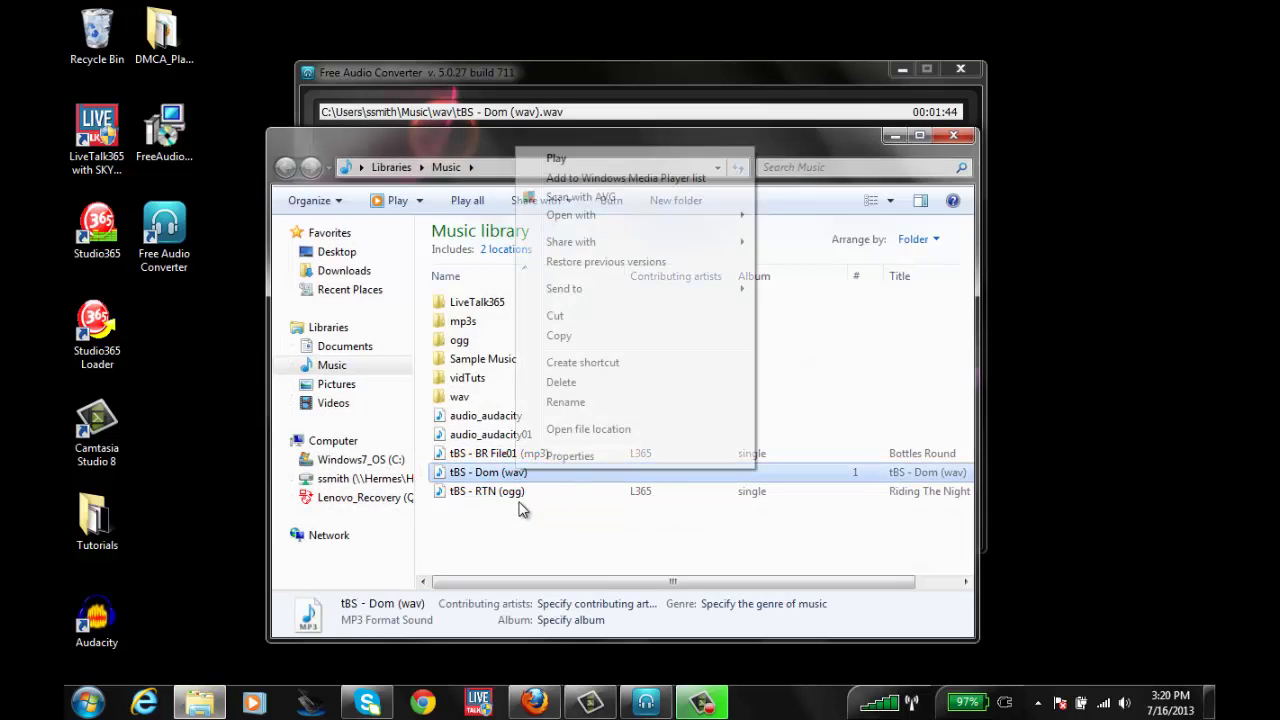
click(570, 455)
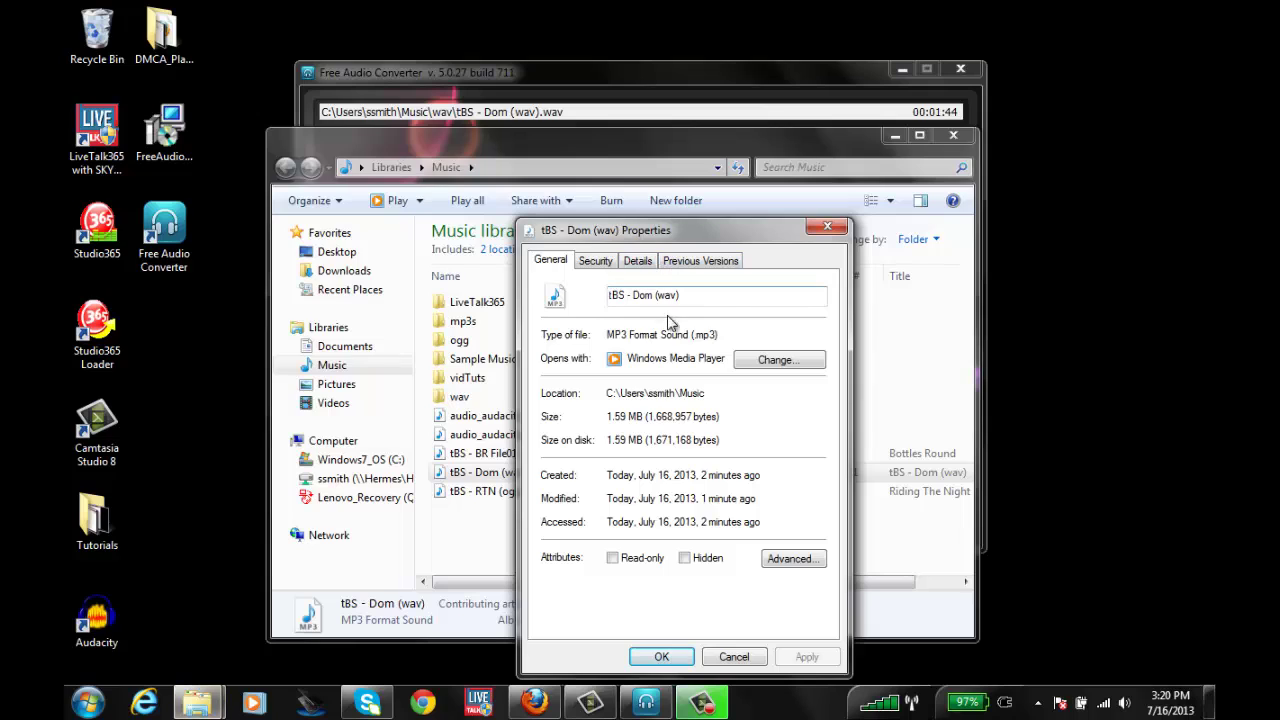
Confirm the file type reads MP3 Format Sound, cancel the dialog, and close the Music window.
drag(614, 334, 719, 334)
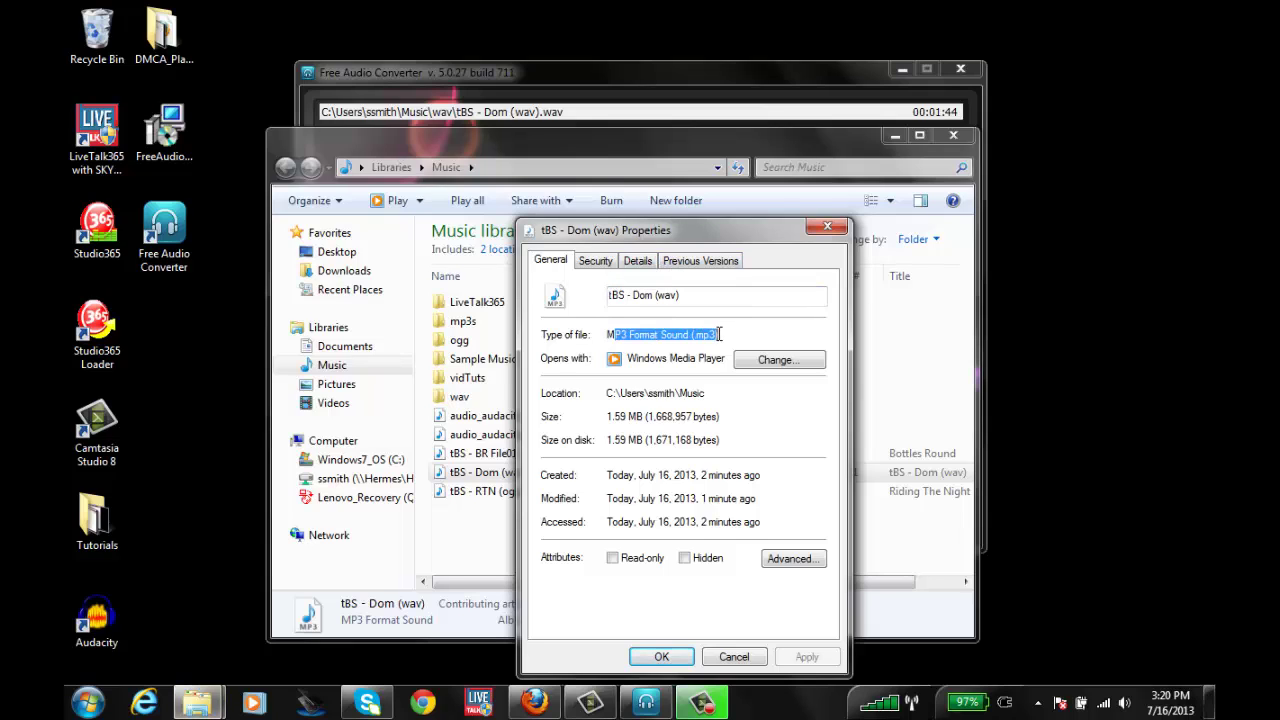
drag(680, 294, 657, 297)
click(662, 299)
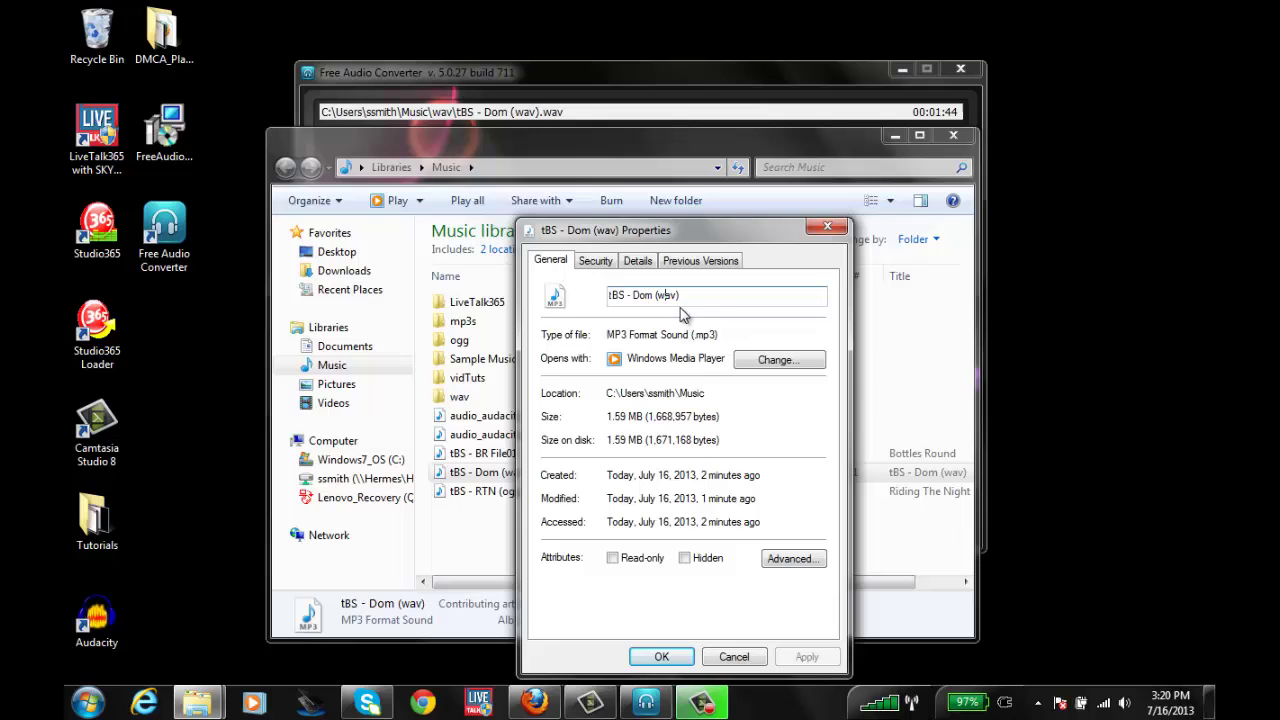
drag(607, 341, 704, 336)
click(734, 656)
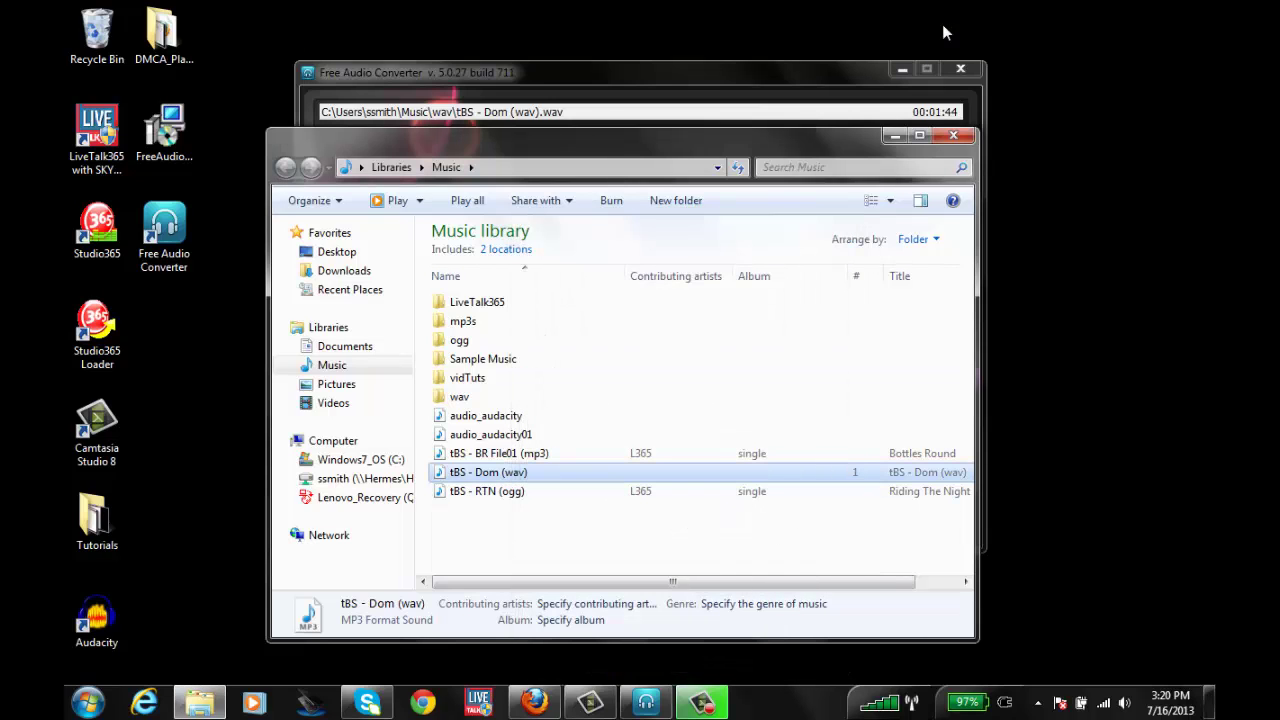
click(950, 136)
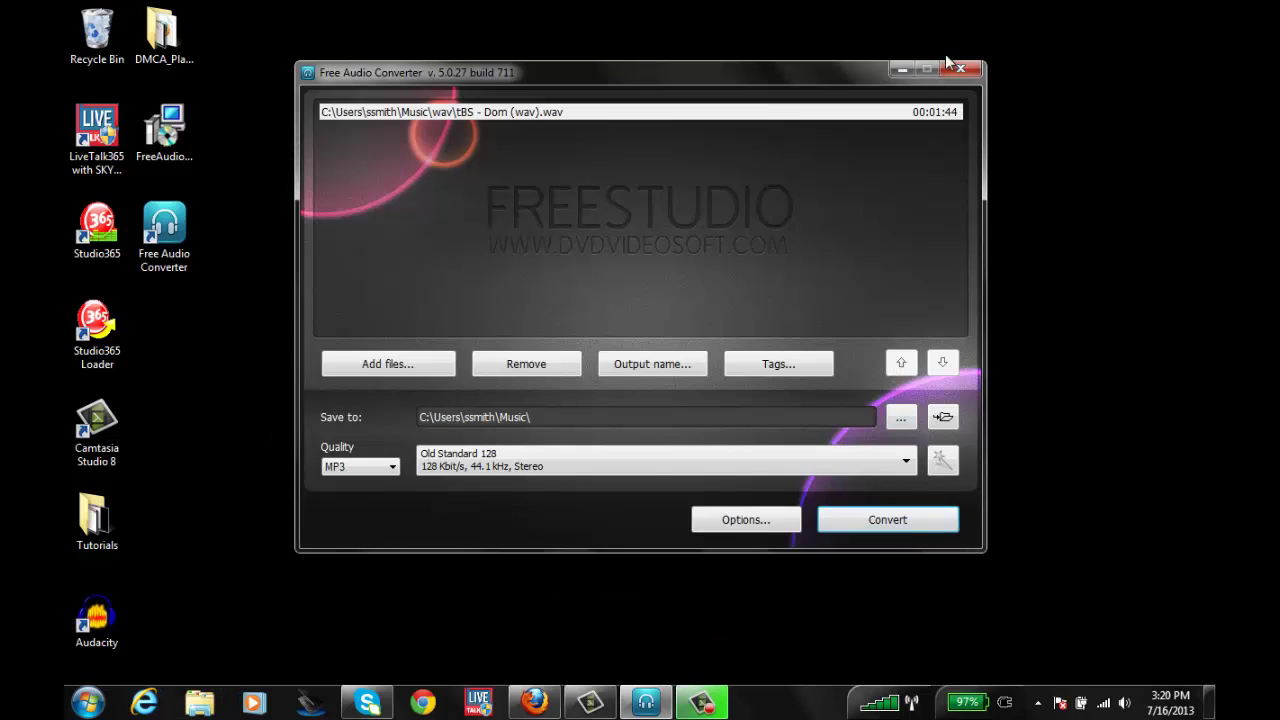
Close the Free Audio Converter window.
click(953, 66)
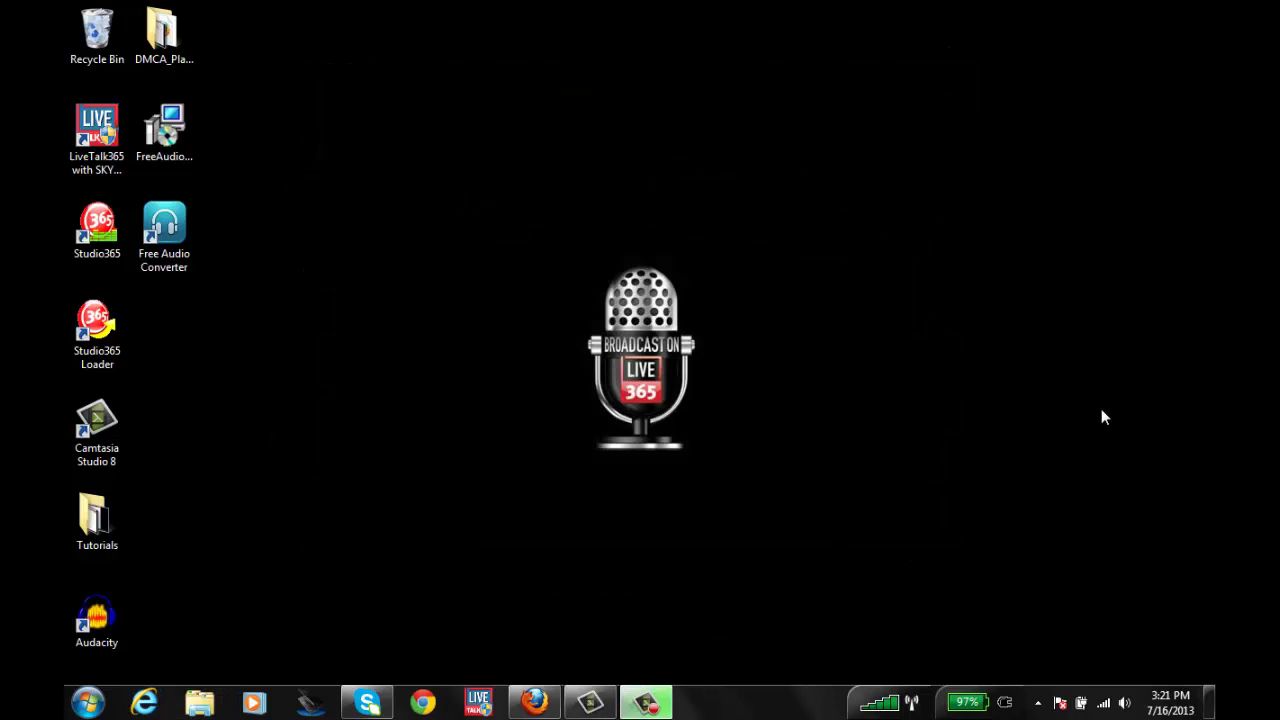